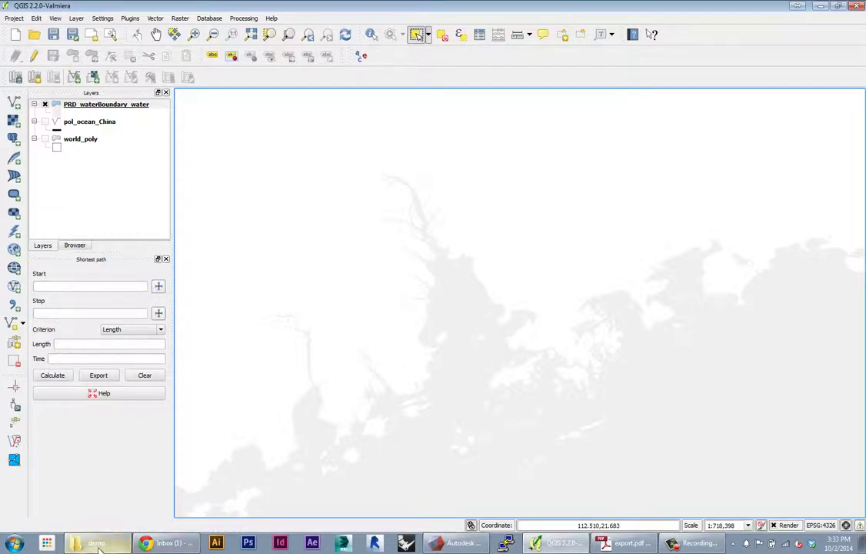
- Open Soufun_PRD_20140908.txt from the demo folder in Sublime Text 2
click(90, 543)
drag(713, 111, 355, 95)
drag(400, 309, 420, 311)
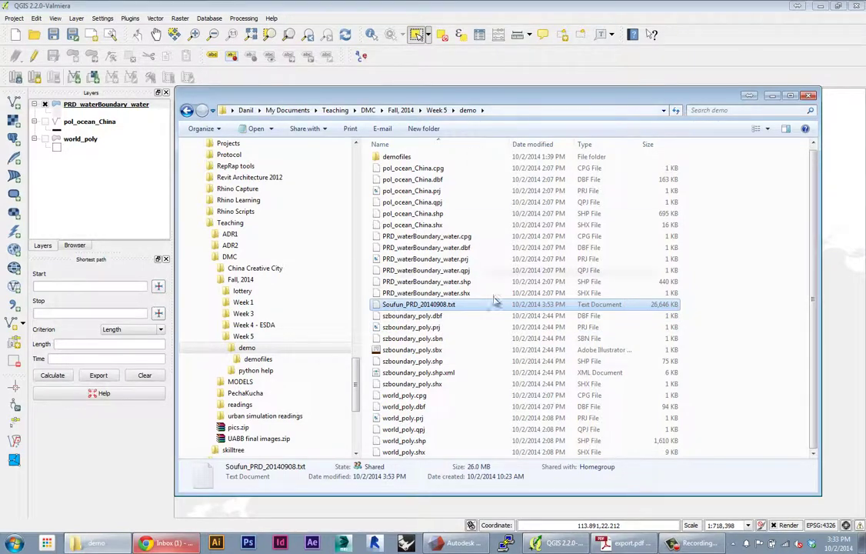
drag(375, 102, 525, 118)
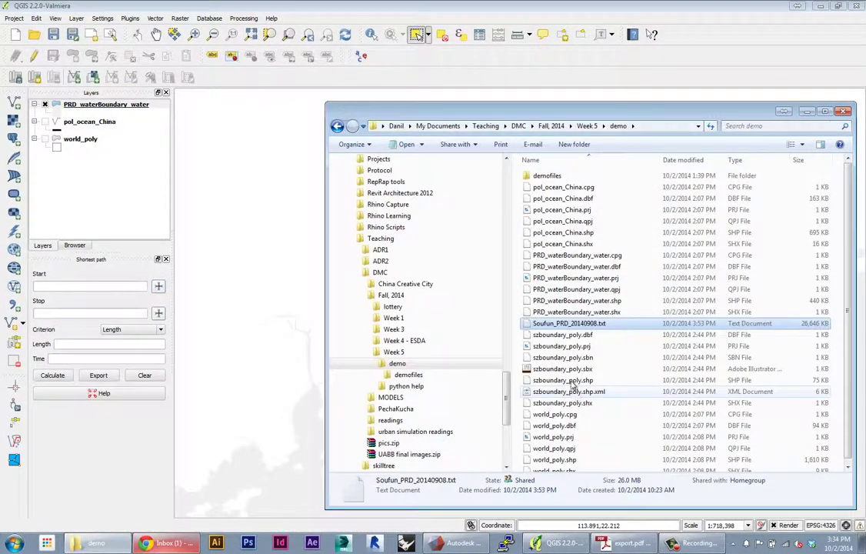
right_click(556, 323)
click(608, 229)
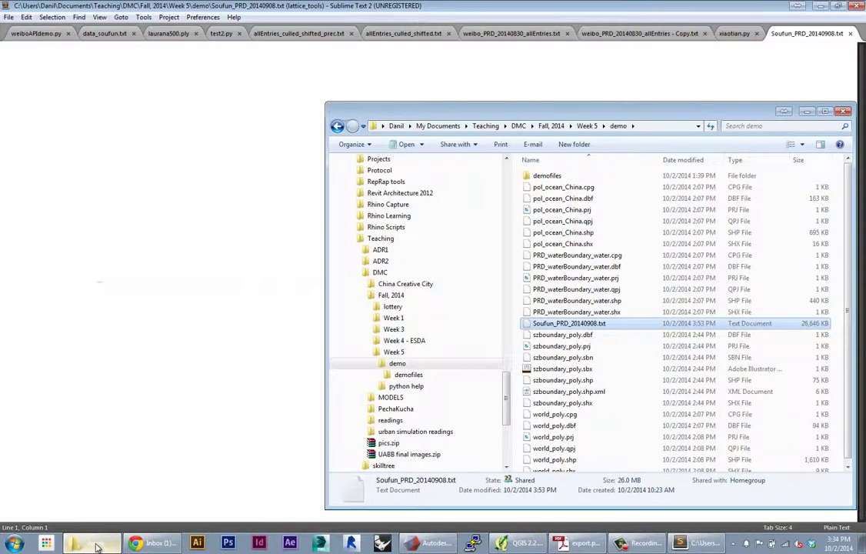
- Read the file's semicolon-separated Title;Region;…;rooms header and listing rows, then return to QGIS
click(16, 544)
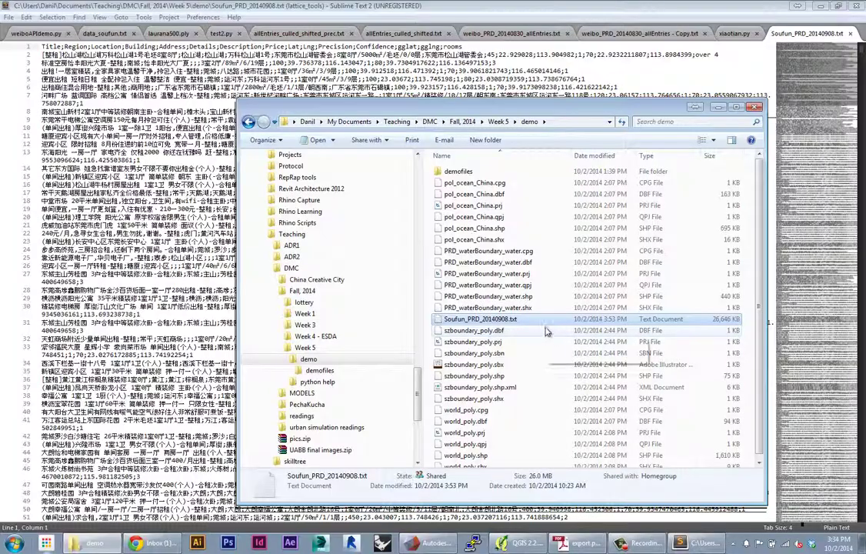
key(alt+Tab)
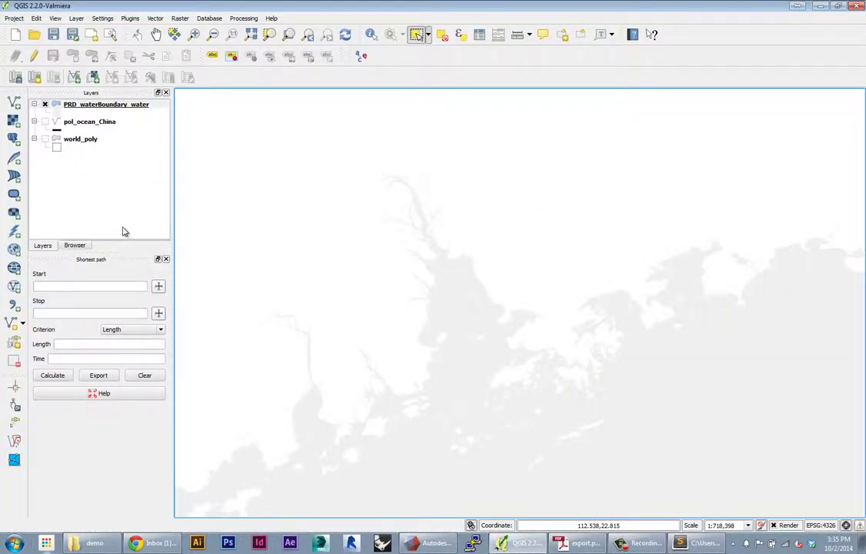
- Start a delimited text layer import and select Soufun_PRD_20140908.txt on the Desktop
click(14, 305)
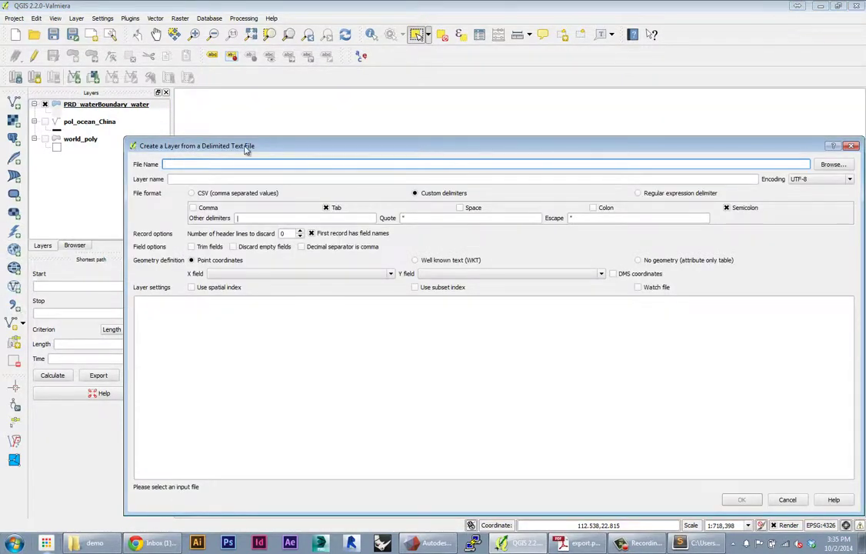
drag(246, 146, 198, 134)
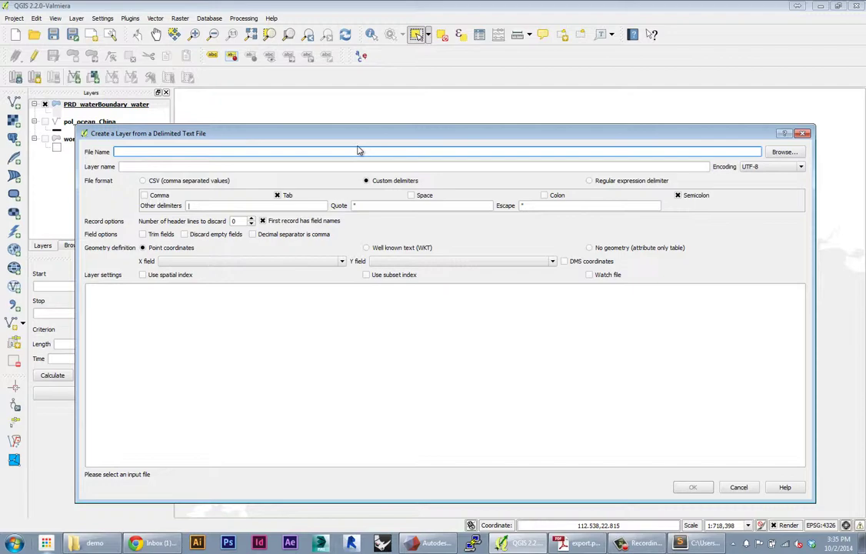
drag(356, 136, 340, 120)
click(770, 135)
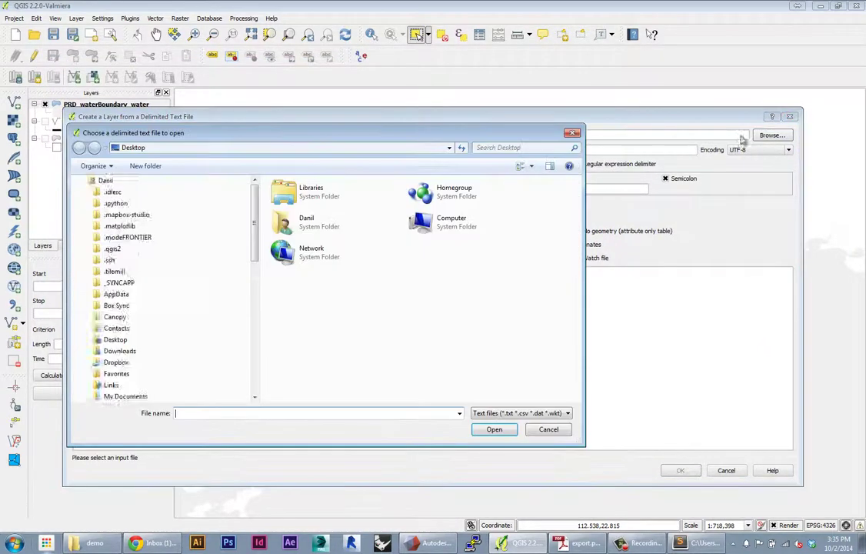
mouse_move(253, 252)
mouse_down()
mouse_move(254, 338)
mouse_move(254, 271)
mouse_up()
click(461, 252)
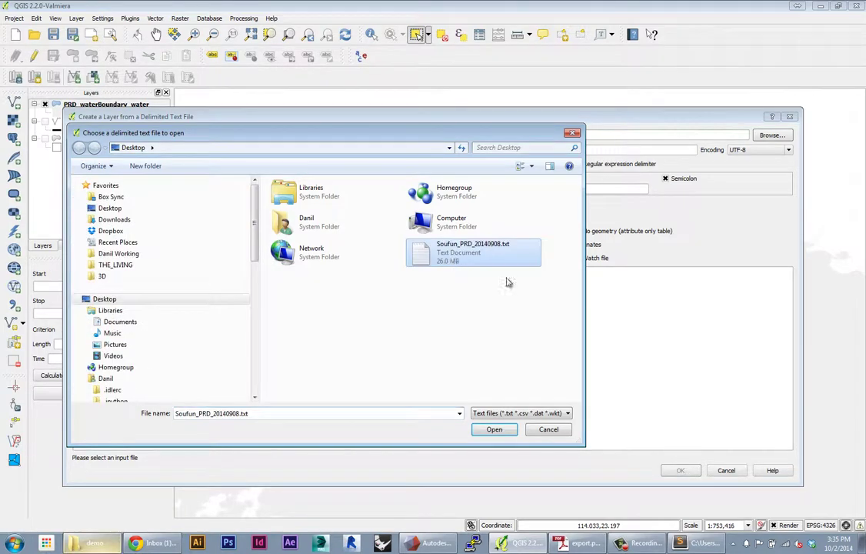
click(494, 429)
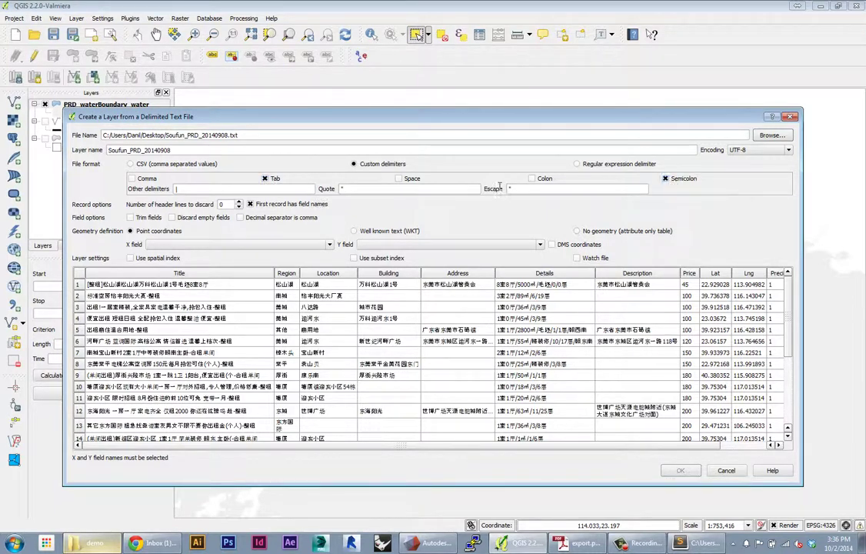
click(665, 178)
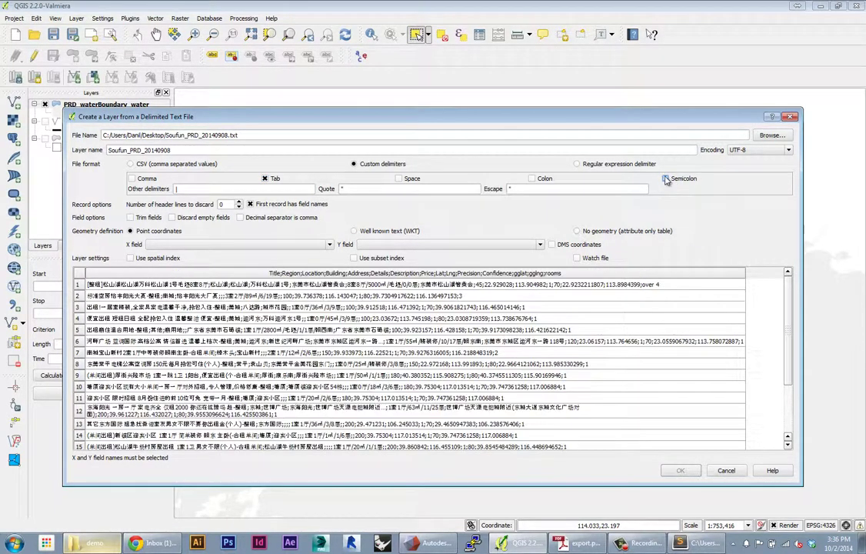
click(581, 284)
click(616, 318)
click(566, 284)
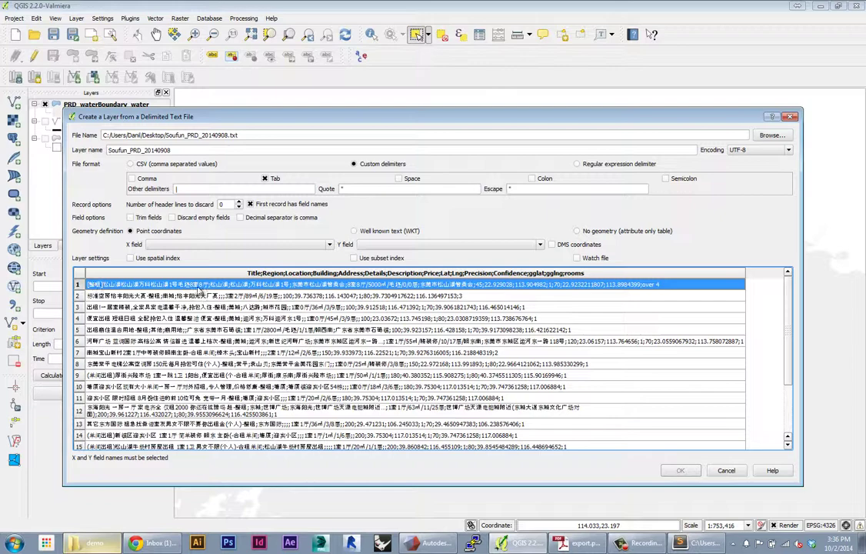
click(665, 178)
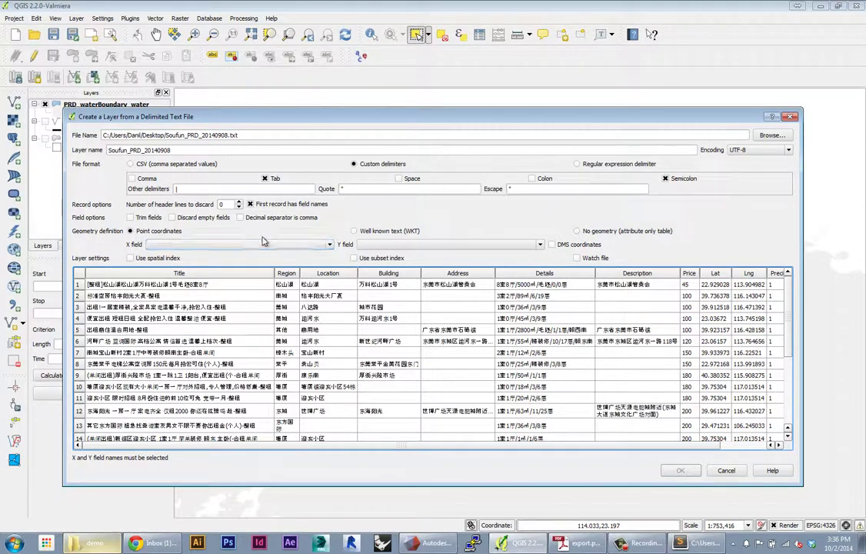
click(250, 205)
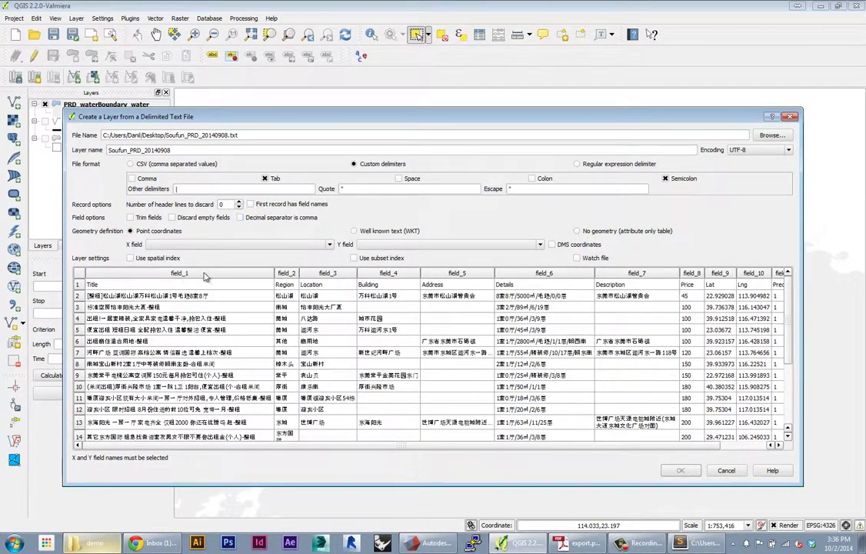
click(251, 205)
drag(472, 445, 518, 446)
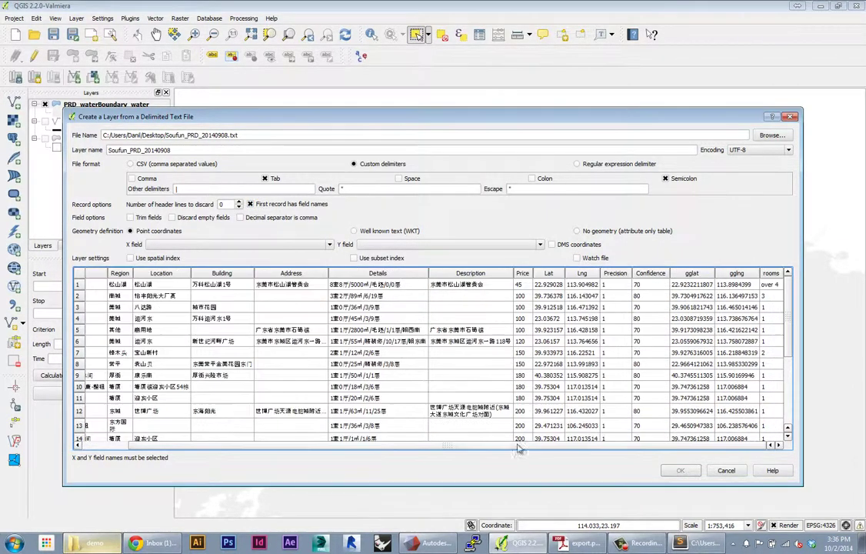
mouse_move(788, 308)
mouse_down()
mouse_move(791, 339)
mouse_move(797, 310)
mouse_up()
drag(447, 444, 232, 455)
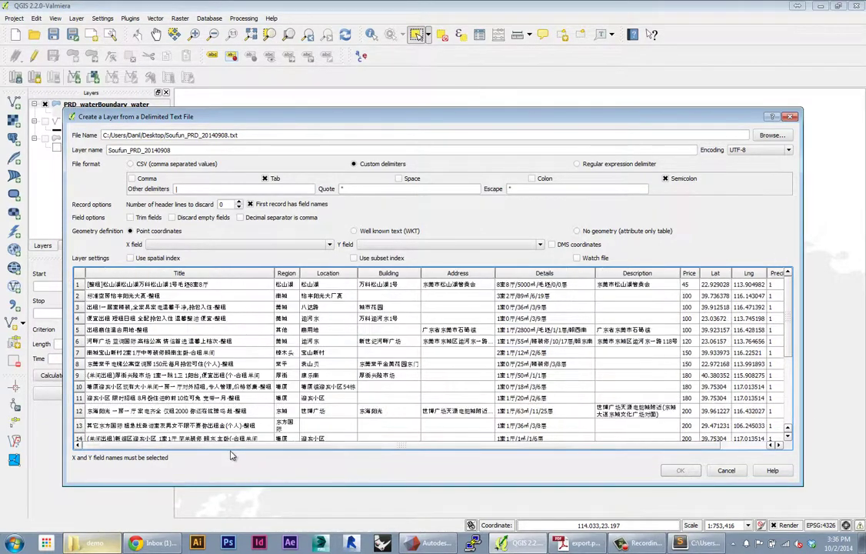
- Use gglng as the X coordinate field and gglat as the Y coordinate field
click(221, 245)
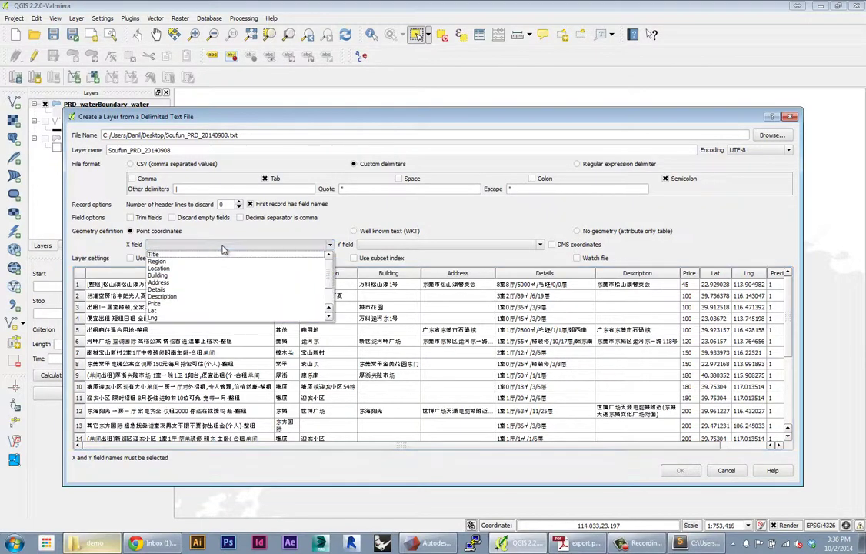
click(313, 246)
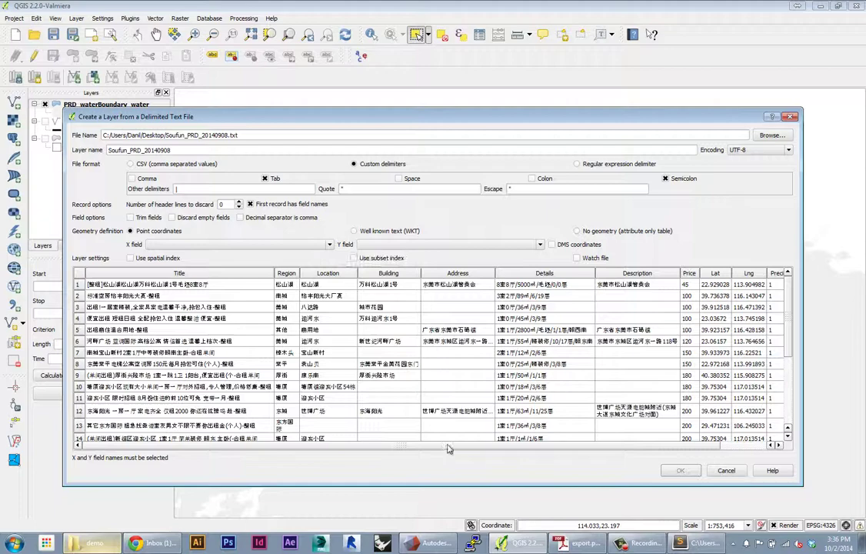
drag(500, 445, 548, 452)
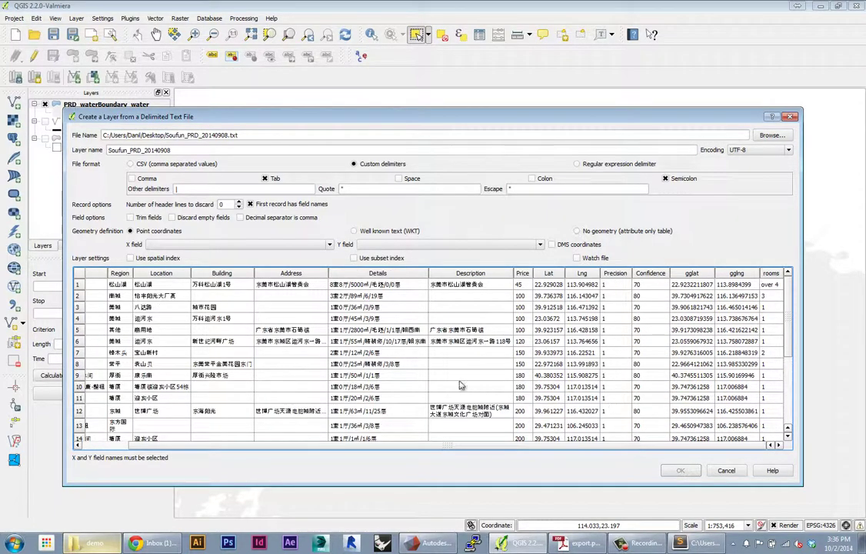
drag(431, 445, 227, 459)
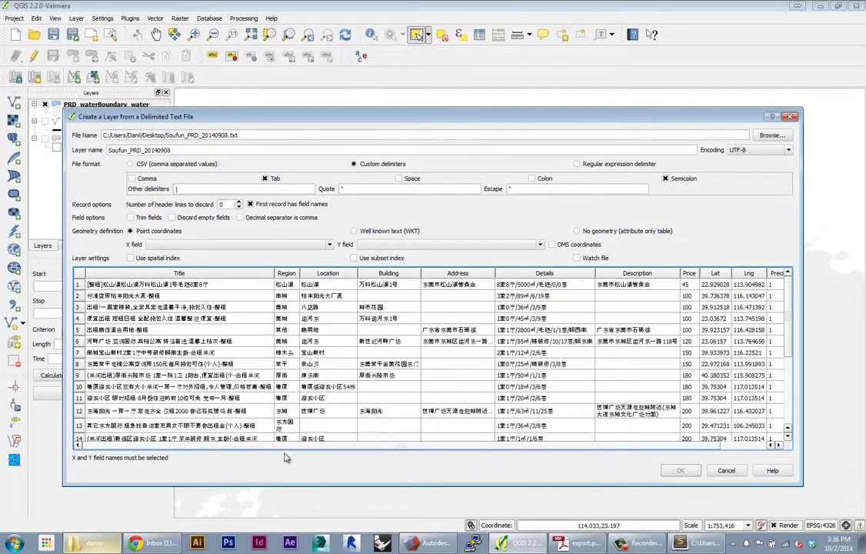
drag(284, 457, 348, 297)
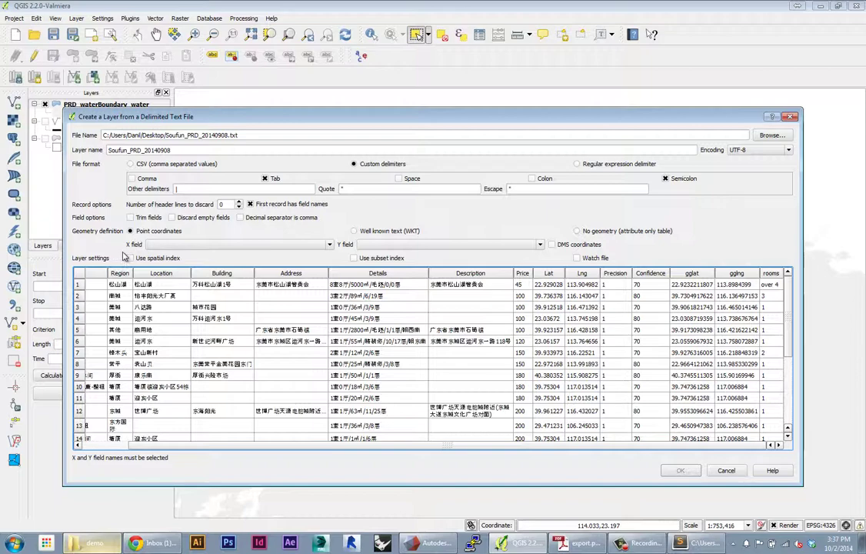
click(261, 244)
scroll(174, 304, down, 2)
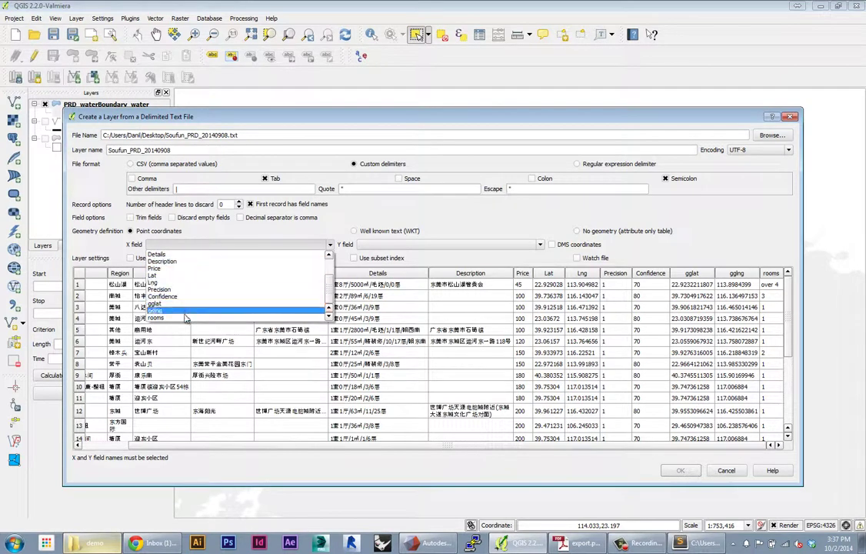
click(173, 310)
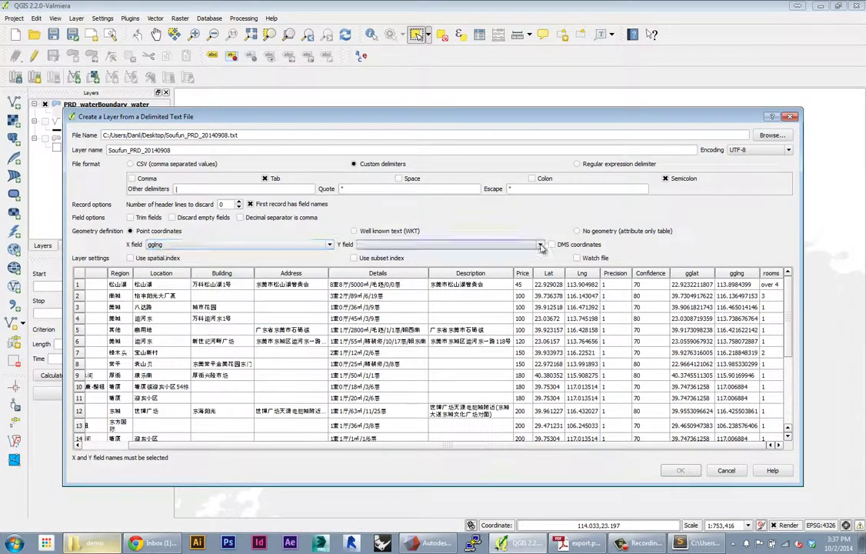
click(541, 245)
scroll(408, 254, down, 3)
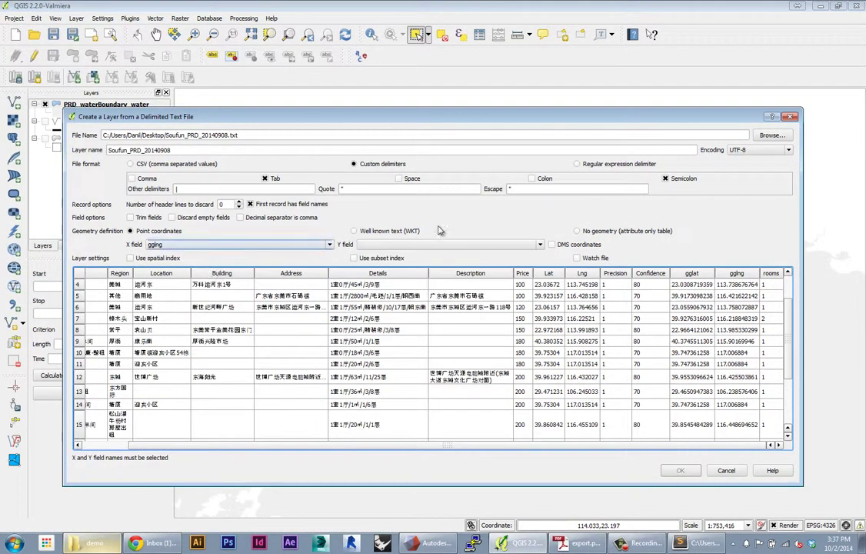
click(431, 245)
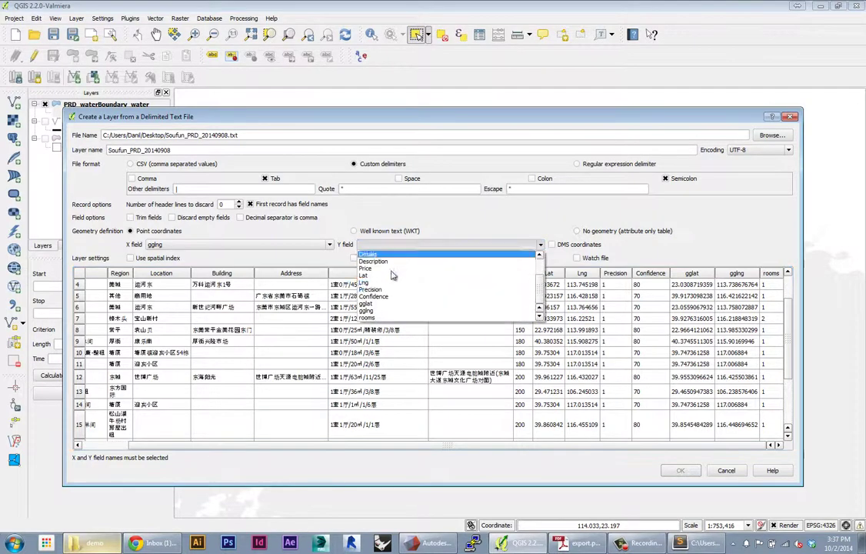
click(382, 310)
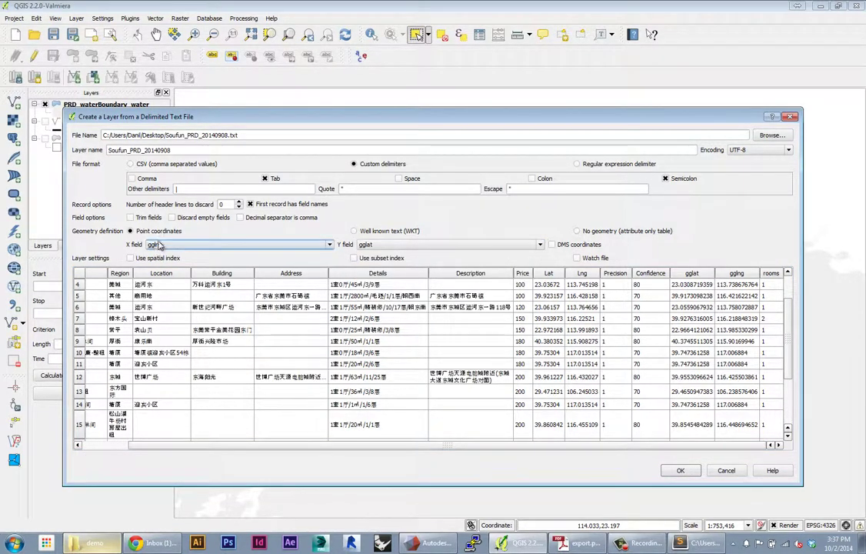
scroll(158, 244, down, 1)
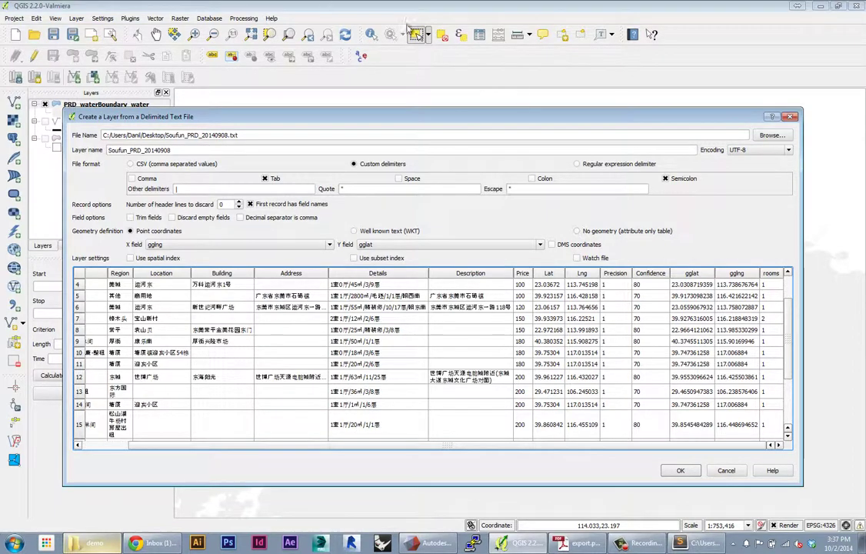
- Create the point layer, which discards 2 invalid records at lines 76453 and 101075
click(416, 32)
click(681, 470)
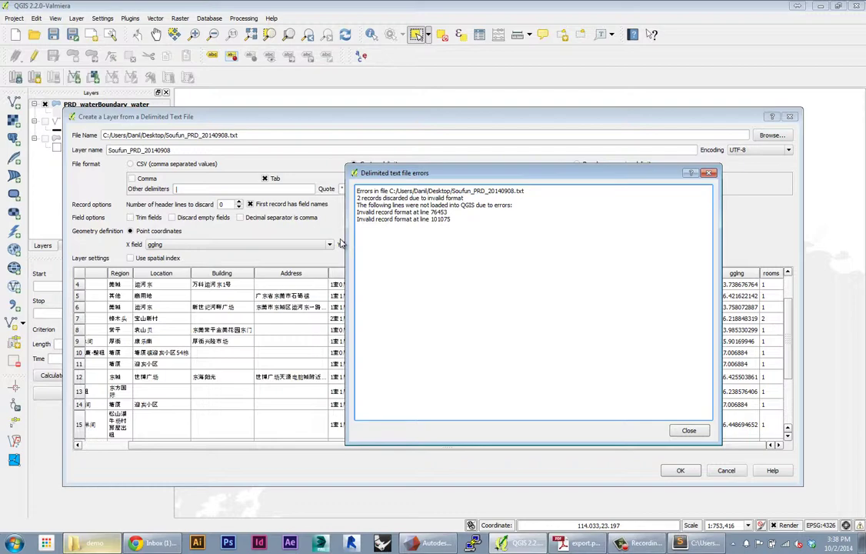
- Dismiss the error report and assign WGS 84 (EPSG:4326) as the new layer's CRS
click(687, 430)
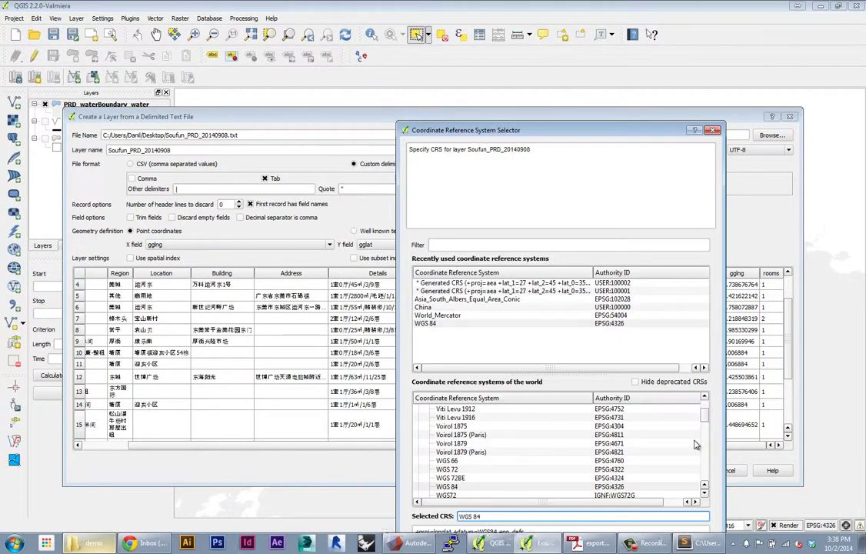
drag(535, 132, 228, 32)
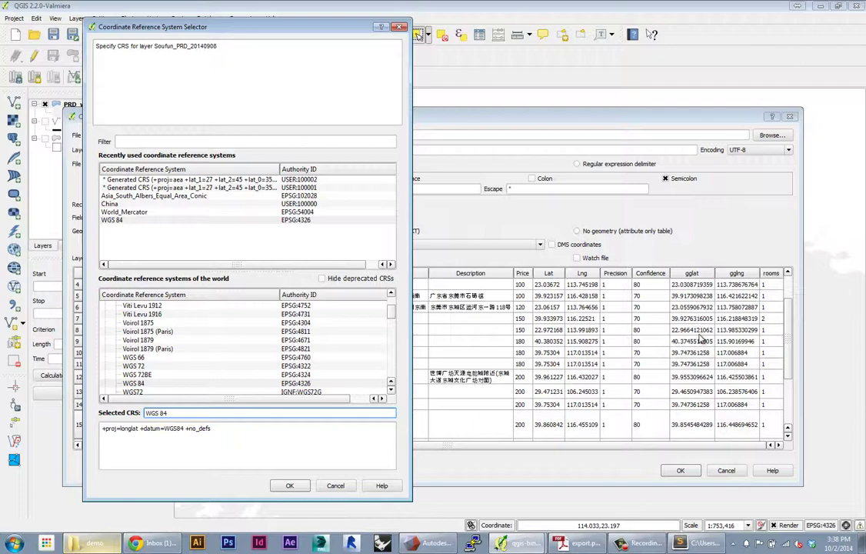
click(123, 220)
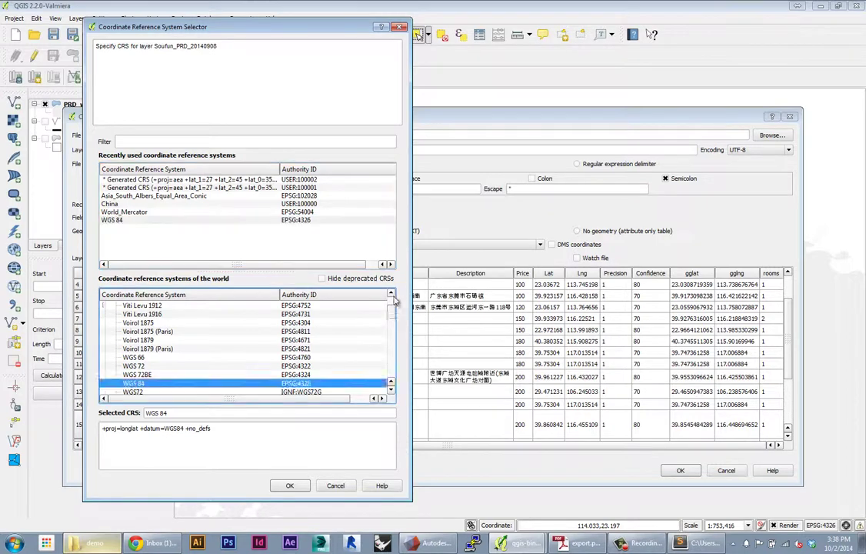
scroll(231, 347, up, 15)
click(105, 305)
click(105, 314)
click(145, 305)
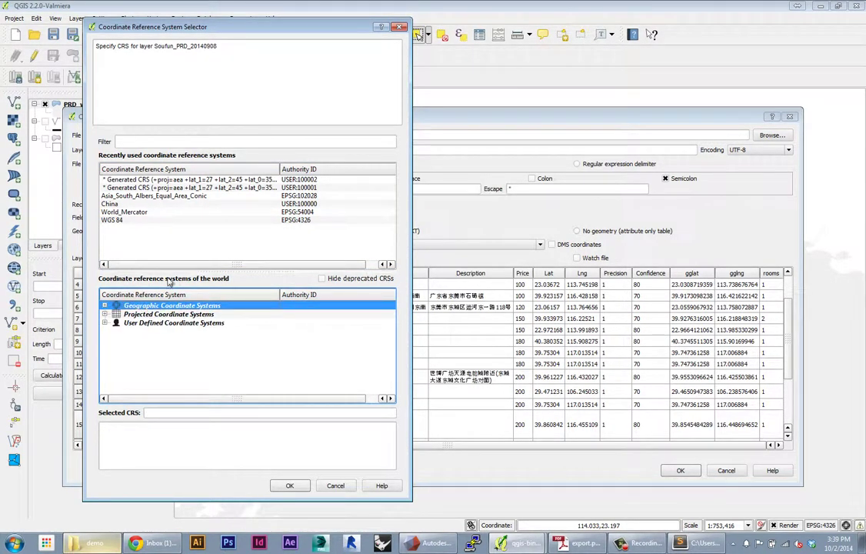
click(117, 221)
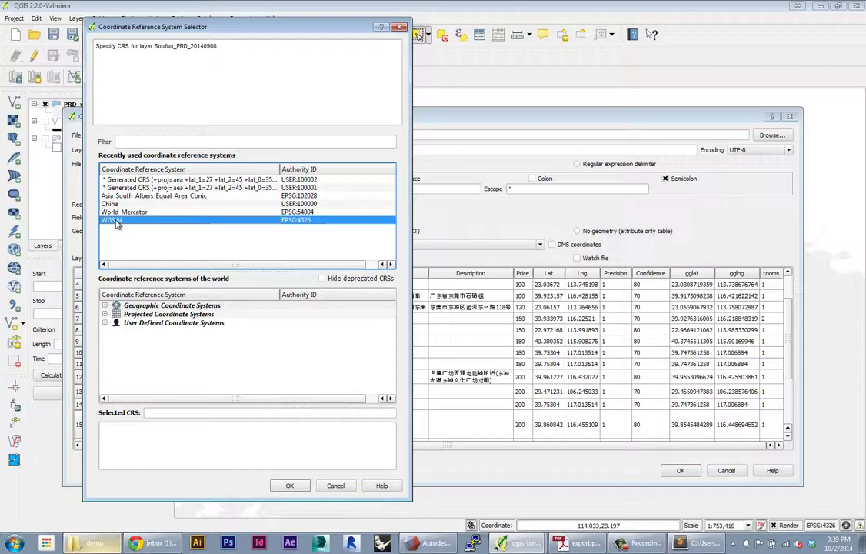
click(290, 485)
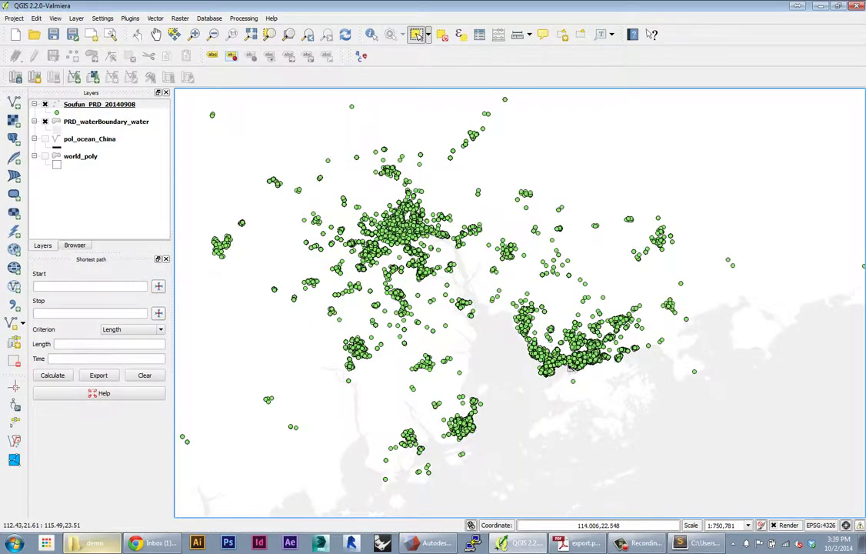
- Zoom and pan the map to inspect the Soufun point clusters along the delta coastline
scroll(581, 387, down, 1)
scroll(562, 375, up, 1)
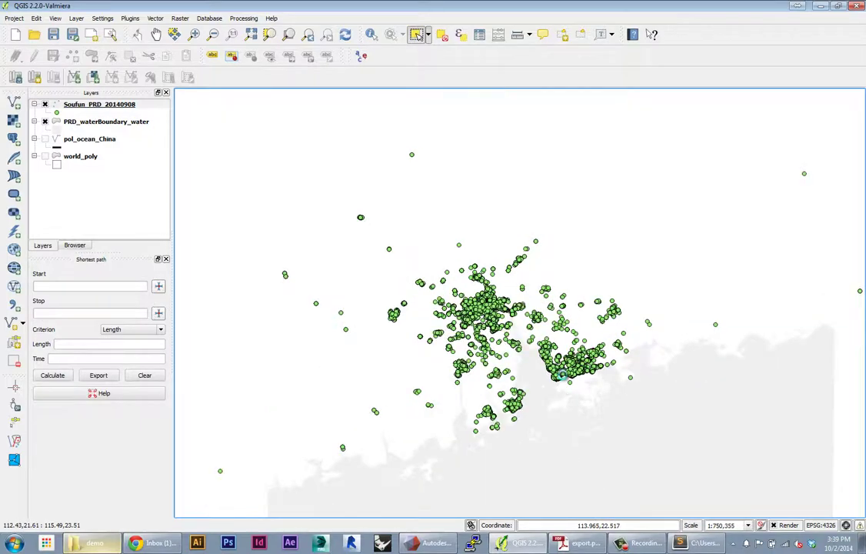
scroll(563, 376, up, 1)
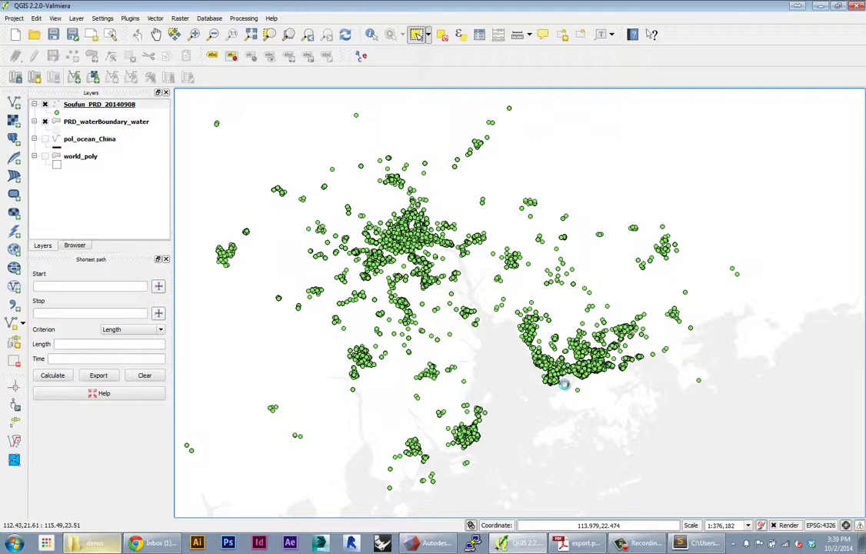
scroll(564, 384, up, 1)
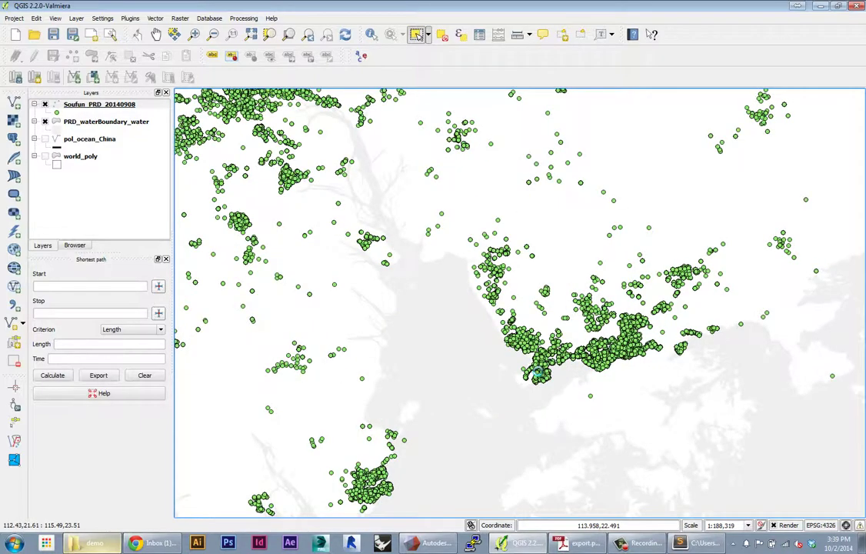
scroll(538, 375, up, 1)
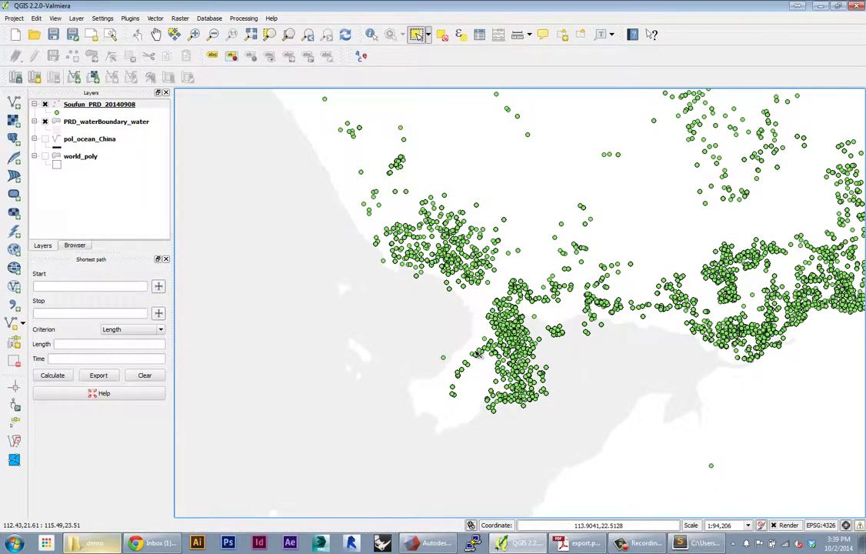
drag(518, 354, 509, 360)
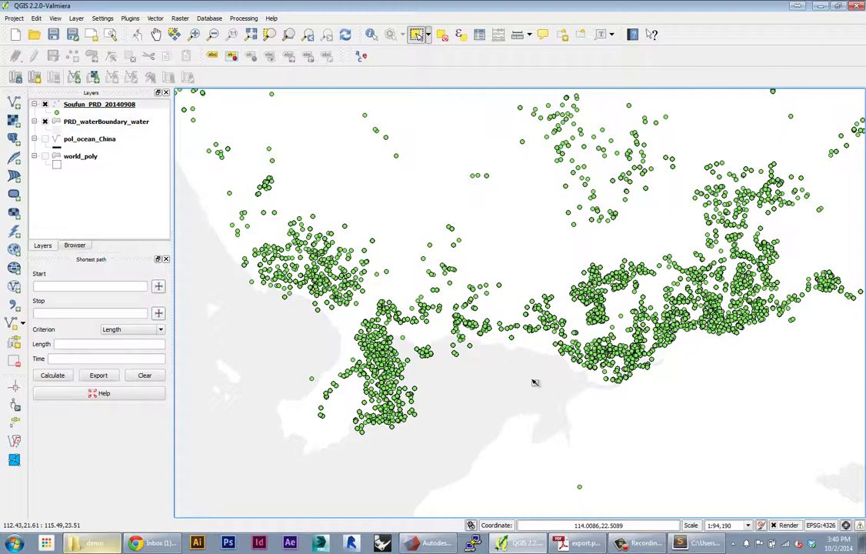
scroll(537, 398, down, 3)
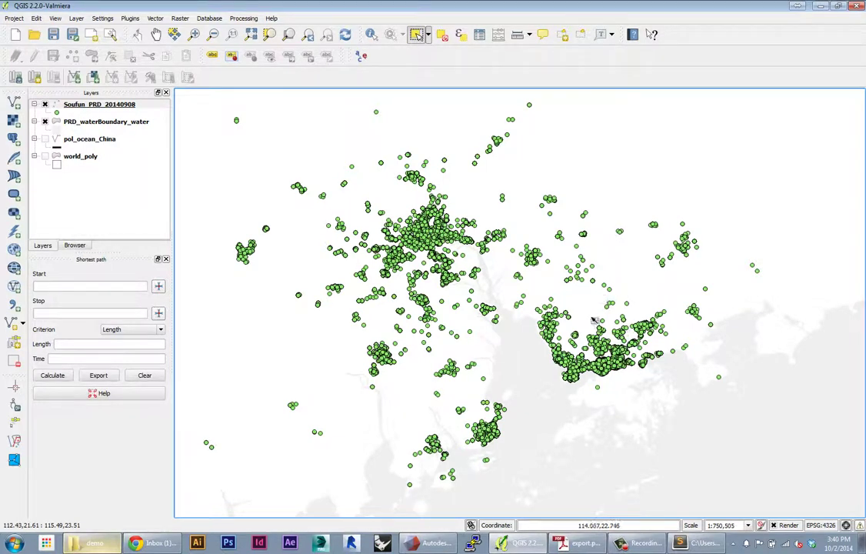
scroll(526, 328, down, 1)
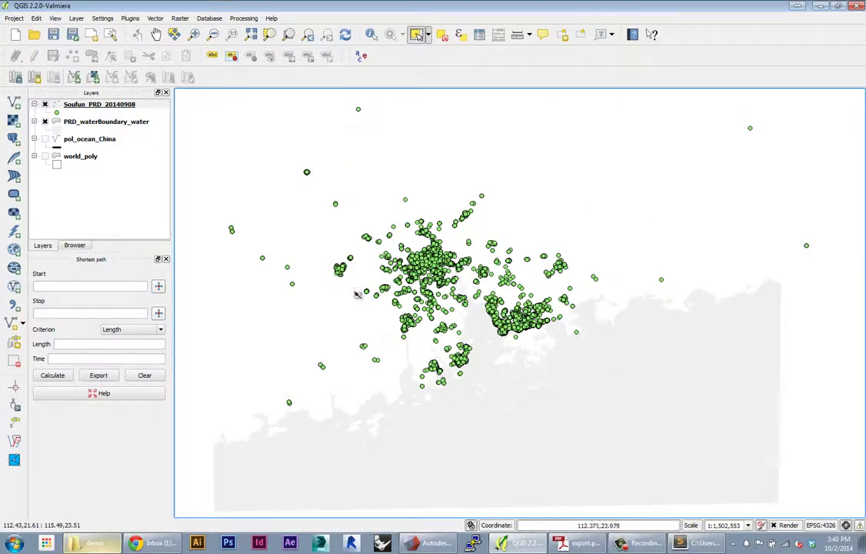
scroll(402, 304, up, 1)
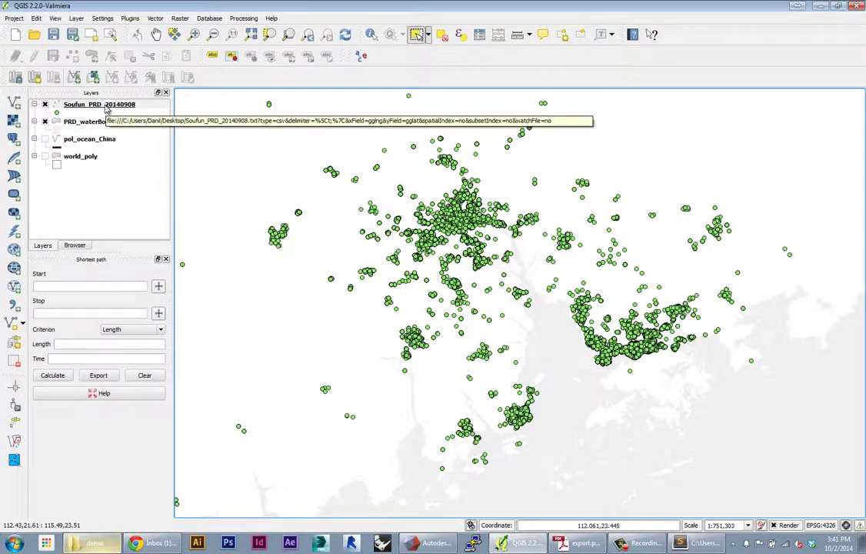
- Open Save As for Soufun_PRD_20140908, preset to ESRI Shapefile, UTF-8 and WGS 84
right_click(107, 106)
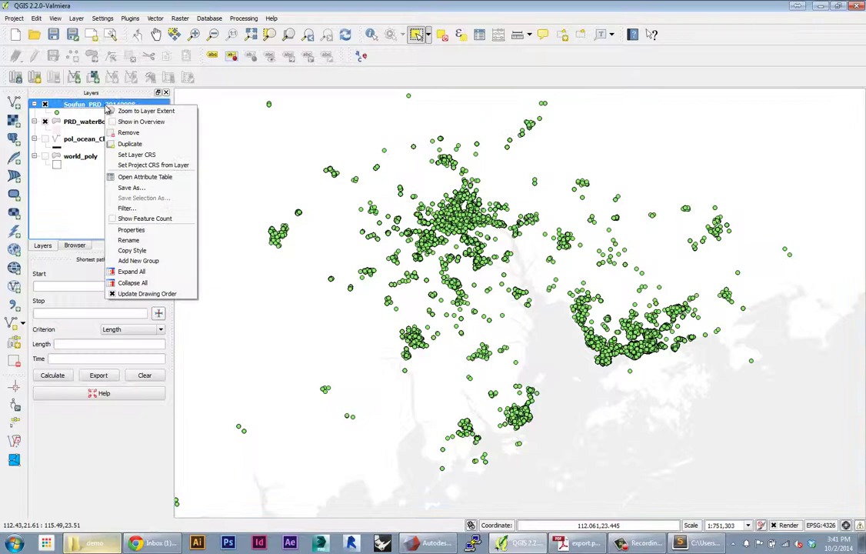
click(80, 124)
click(81, 108)
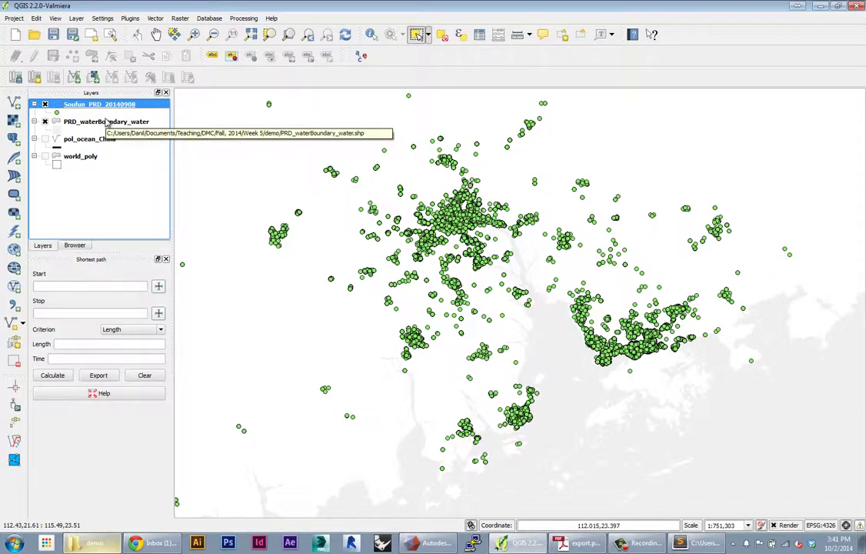
right_click(99, 108)
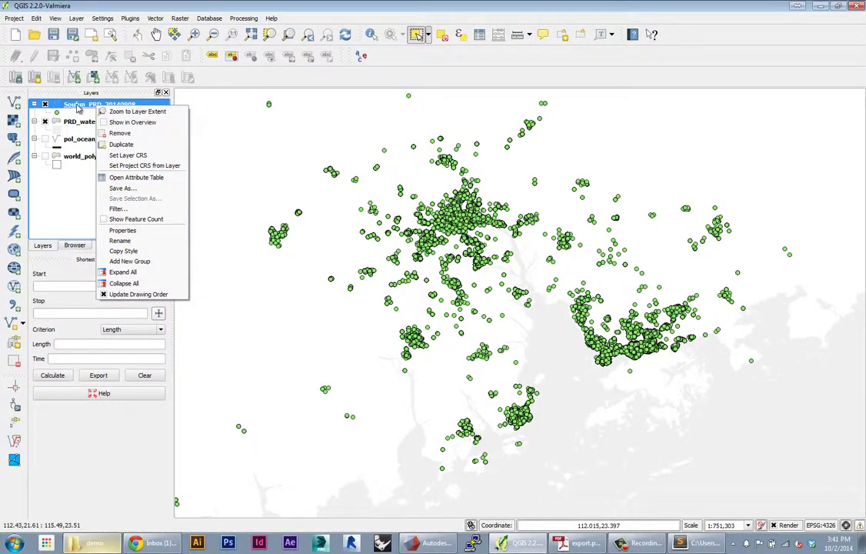
click(122, 188)
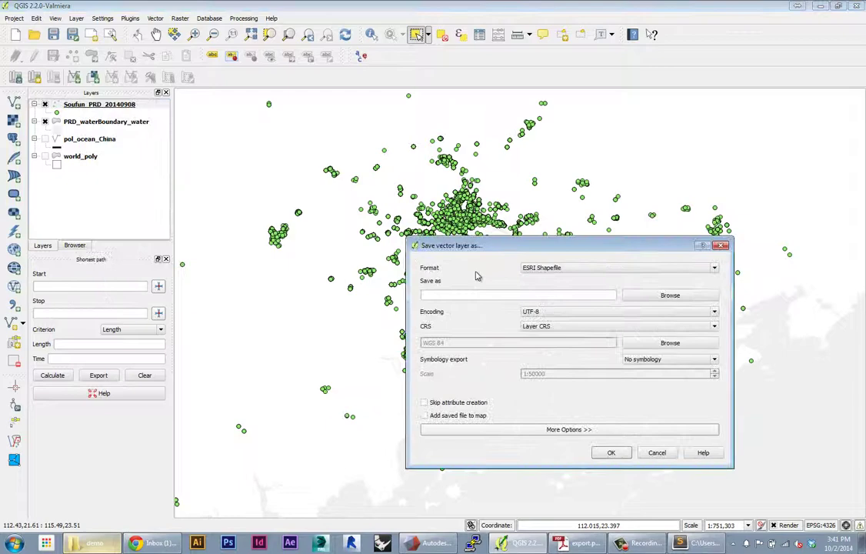
drag(476, 245, 418, 246)
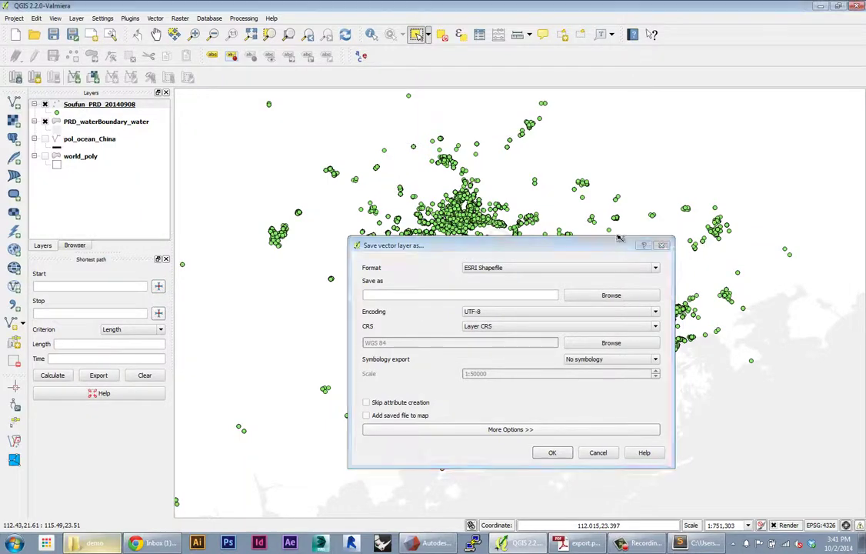
- Reopen the export and set the output to soufun_points.shp (ESRI Shapefile) on the Desktop
click(664, 245)
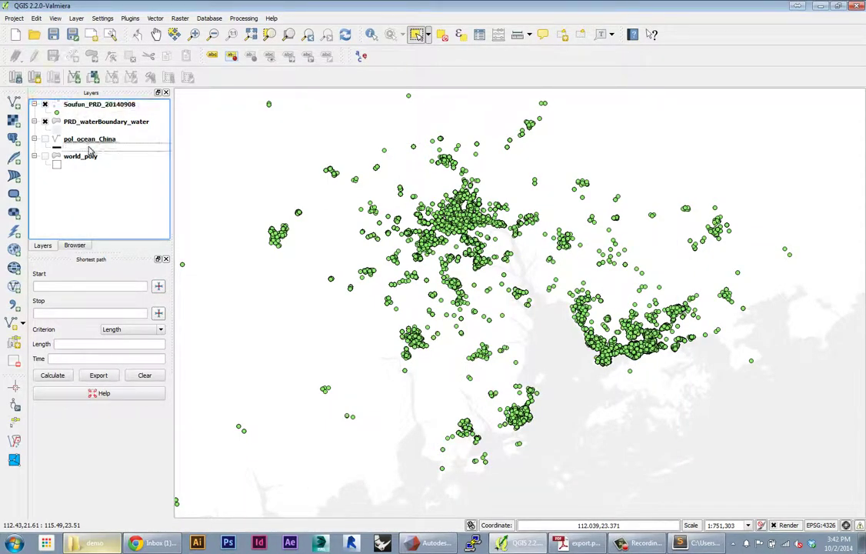
right_click(73, 107)
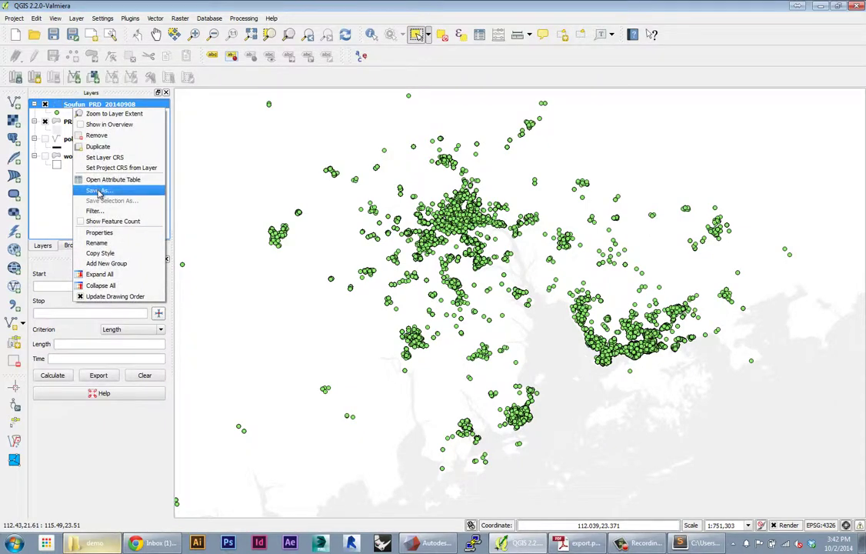
click(97, 191)
click(608, 296)
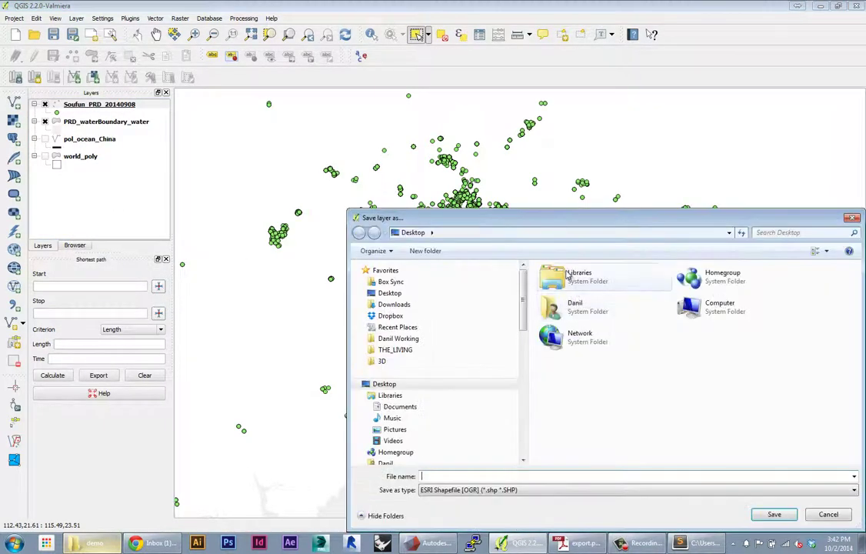
click(378, 434)
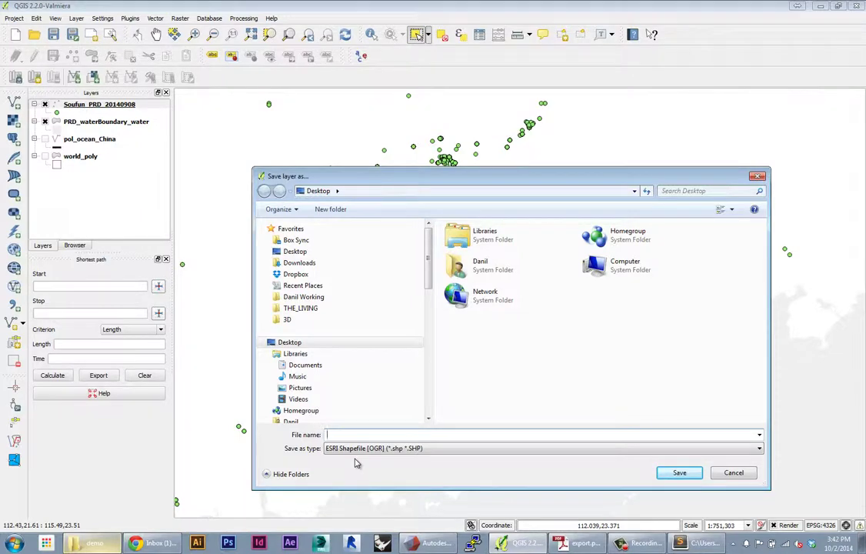
text(soufun_points)
click(366, 454)
click(366, 459)
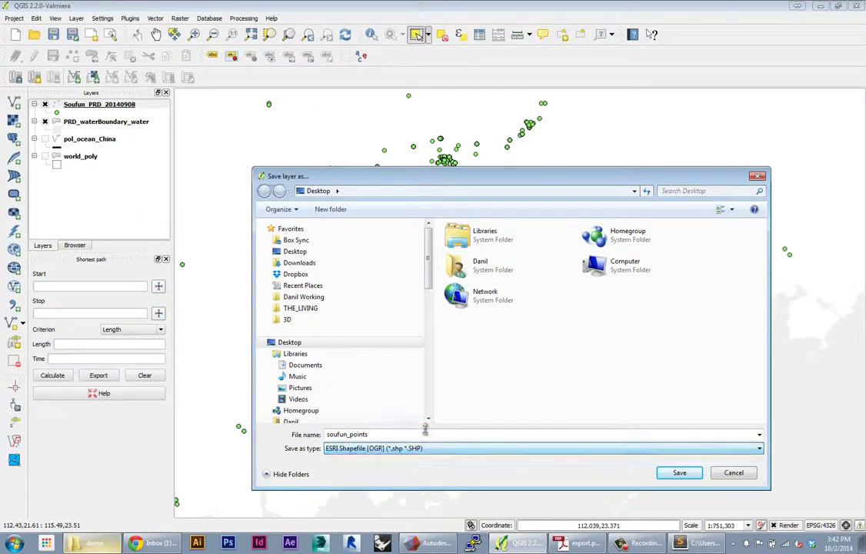
click(680, 473)
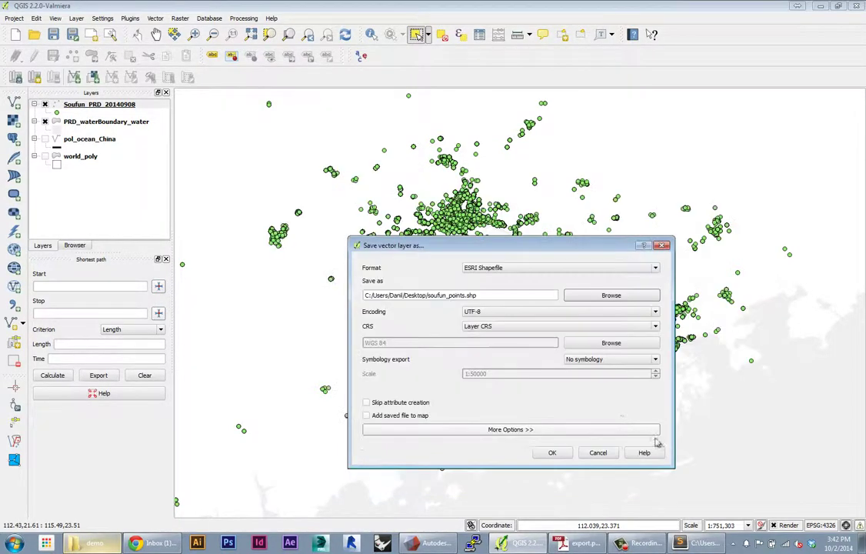
- Review the CRS options and settle on keeping the Layer CRS for the export
click(482, 328)
click(482, 336)
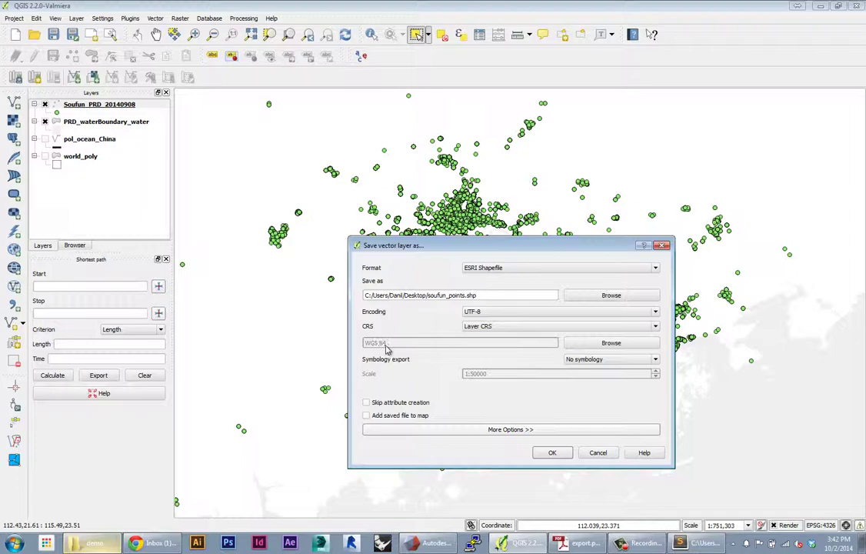
click(489, 327)
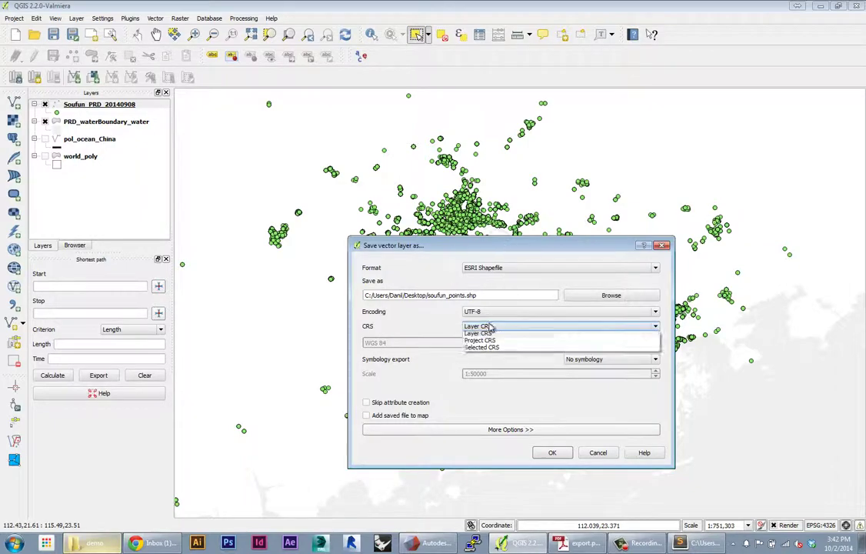
click(473, 347)
click(490, 326)
click(473, 339)
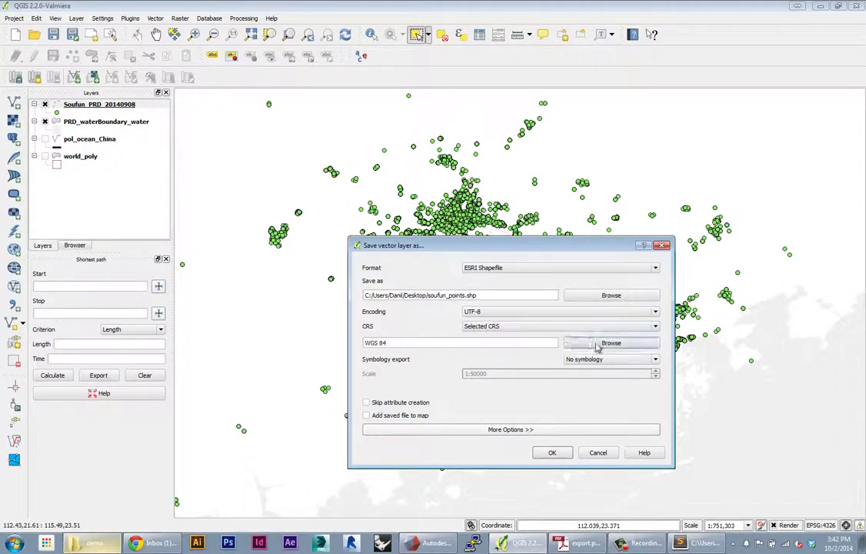
click(611, 343)
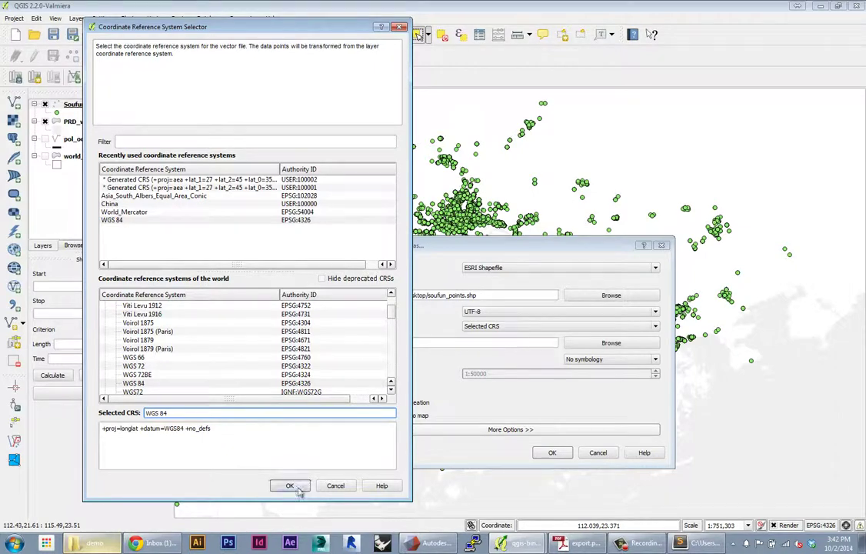
click(330, 486)
click(489, 327)
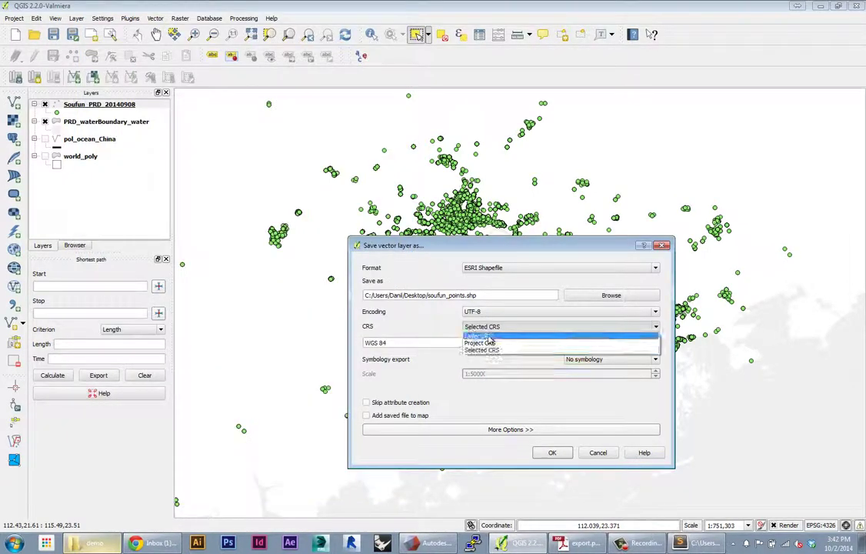
click(479, 335)
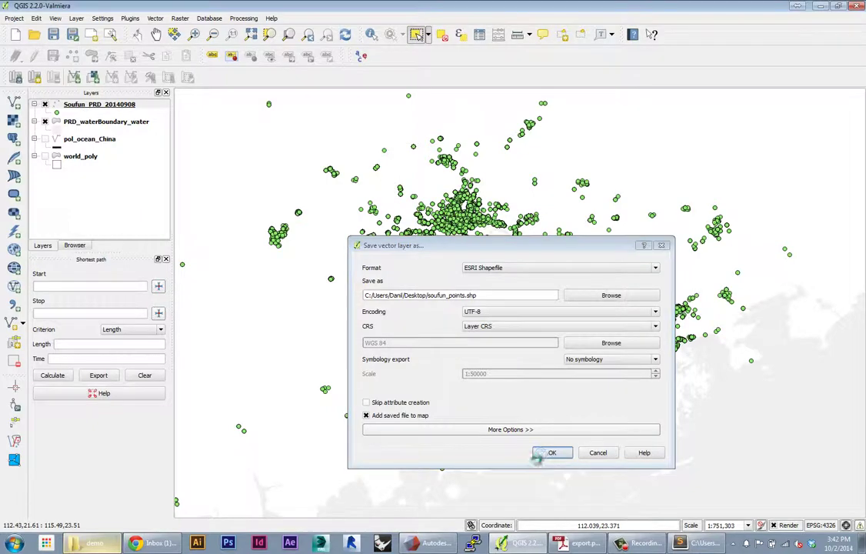
- Run the soufun_points export and check the new files on the Desktop before returning to QGIS
click(539, 457)
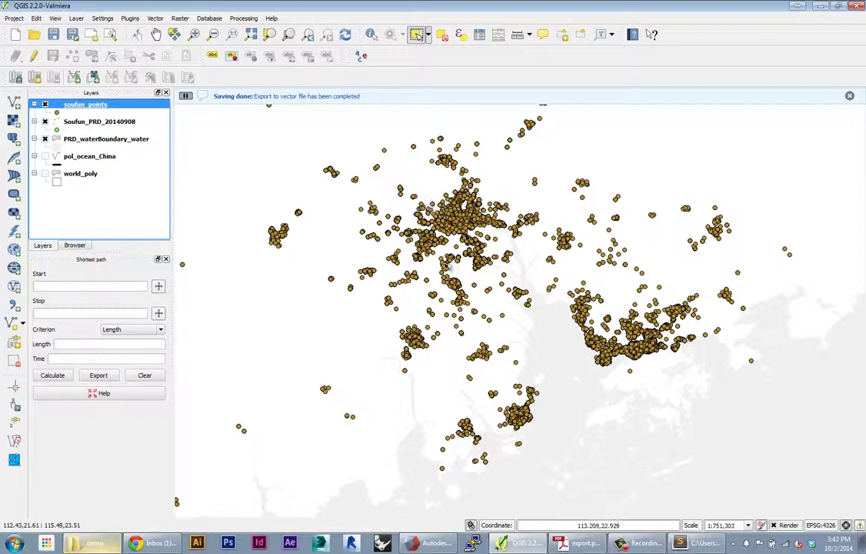
drag(238, 6, 400, 90)
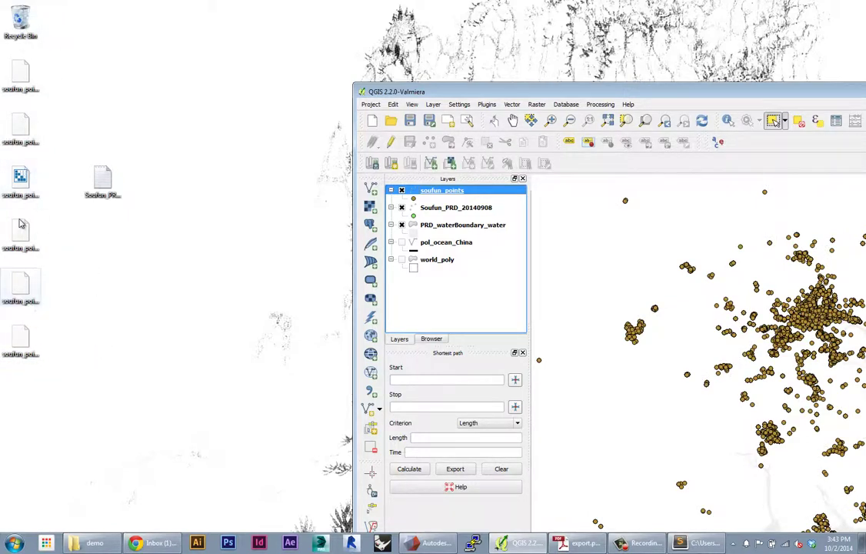
drag(476, 89, 413, 1)
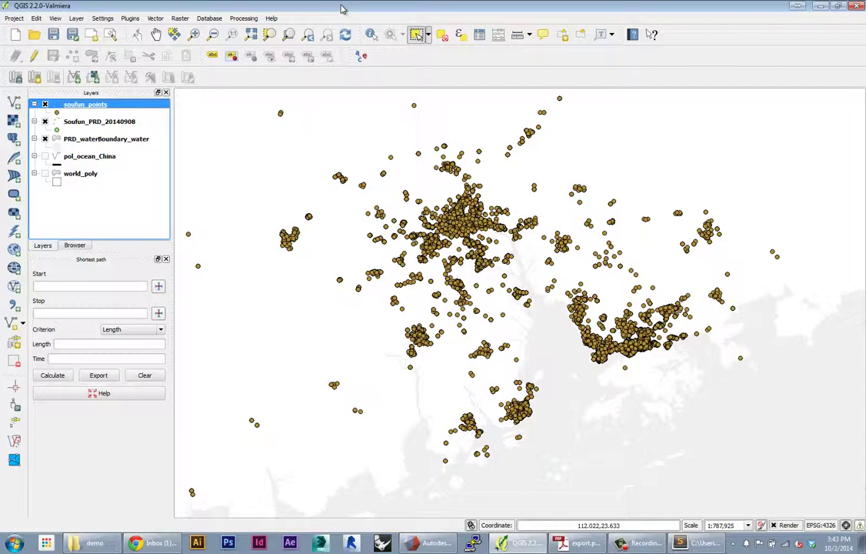
click(475, 189)
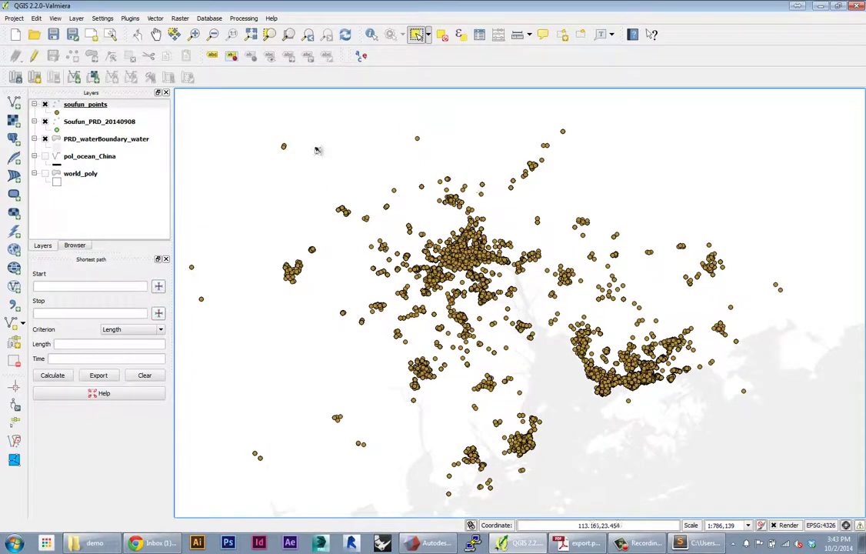
- Remove the Soufun_PRD_20140908 text layer from the Layers panel and confirm the removal
right_click(90, 124)
click(146, 137)
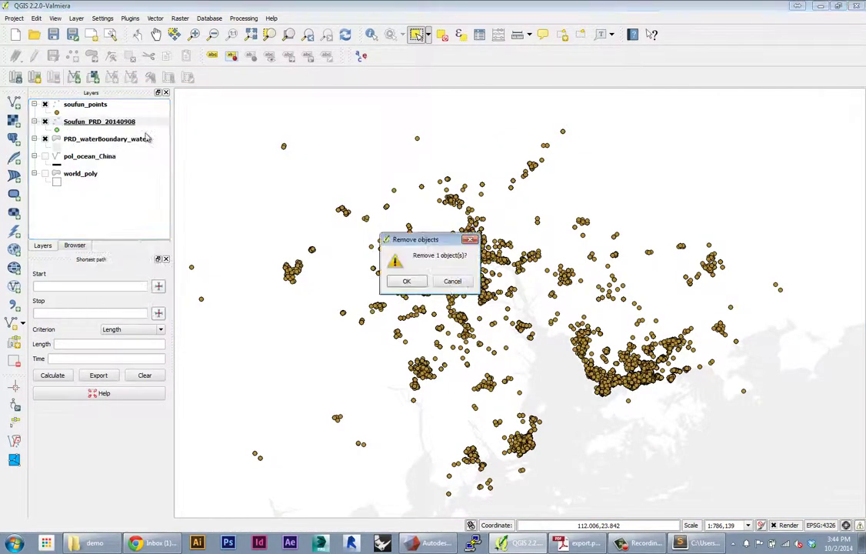
click(408, 281)
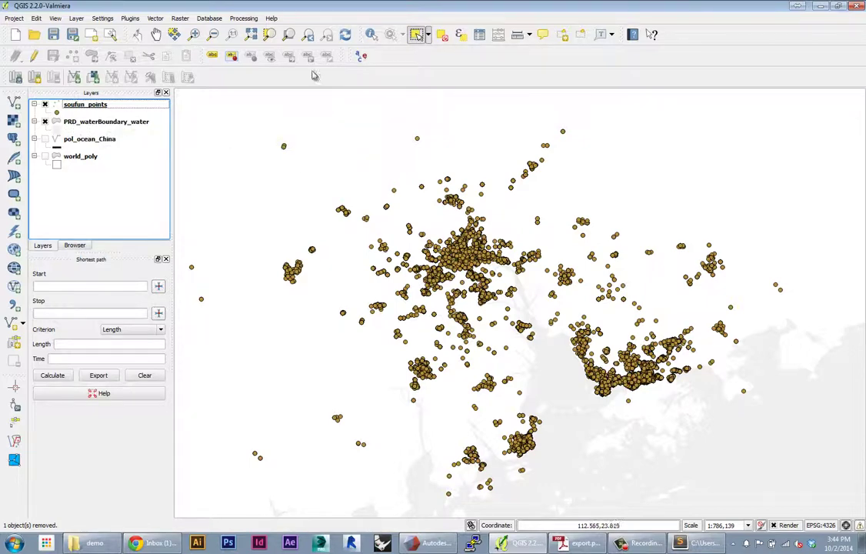
right_click(92, 106)
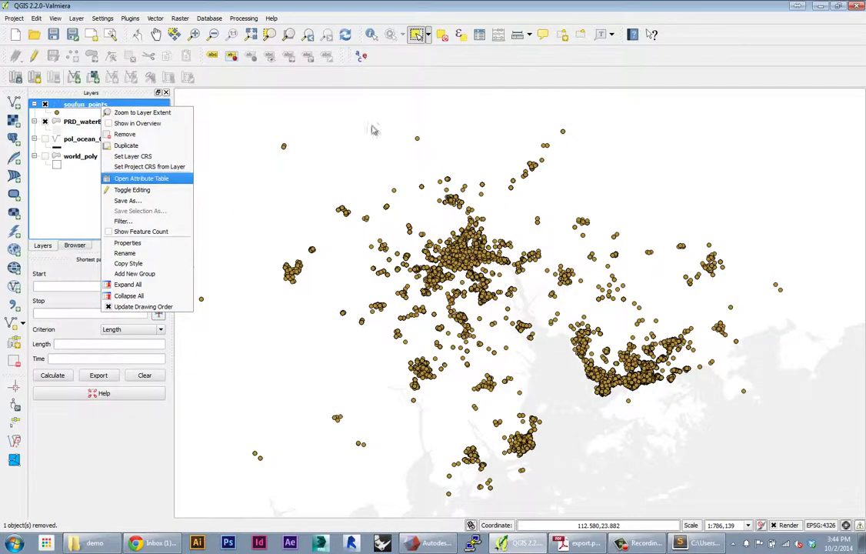
- Open the soufun_points attribute table and browse its 105113 rows and fields like Title, Price, gglat, gglng
key(Return)
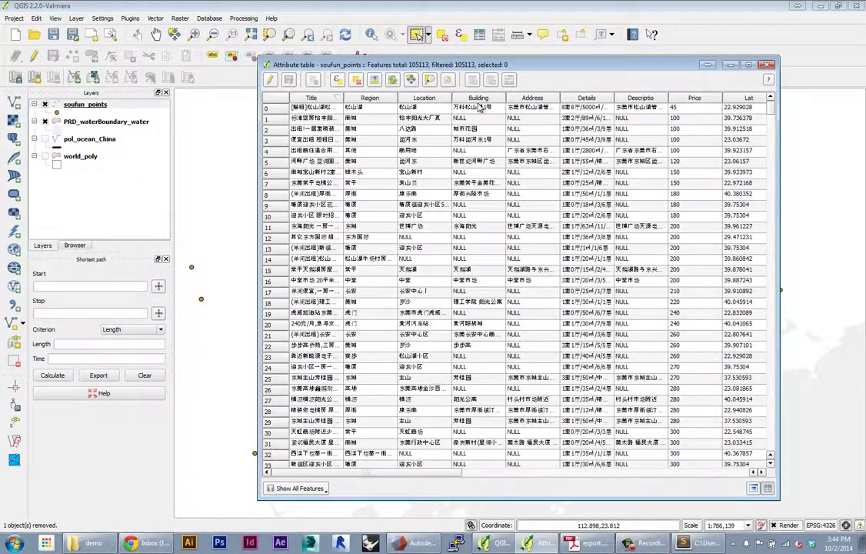
drag(477, 65, 284, 44)
drag(233, 454, 176, 87)
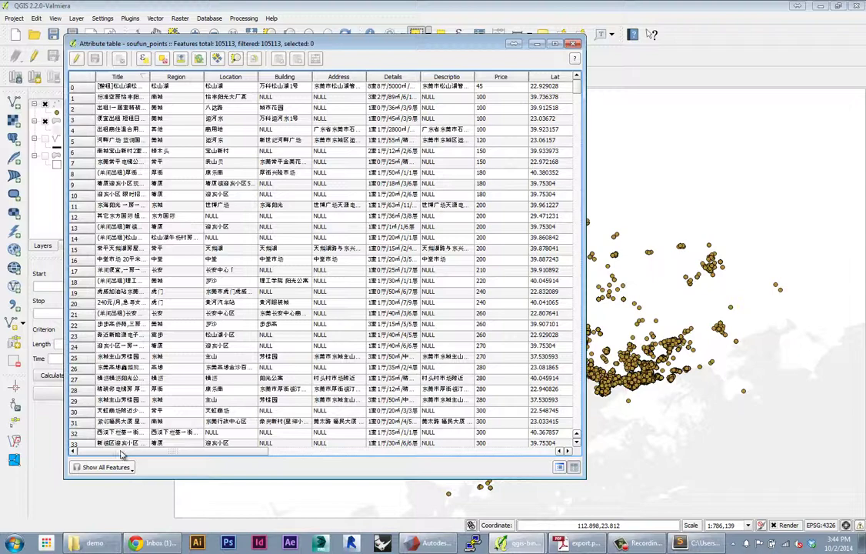
drag(161, 451, 461, 471)
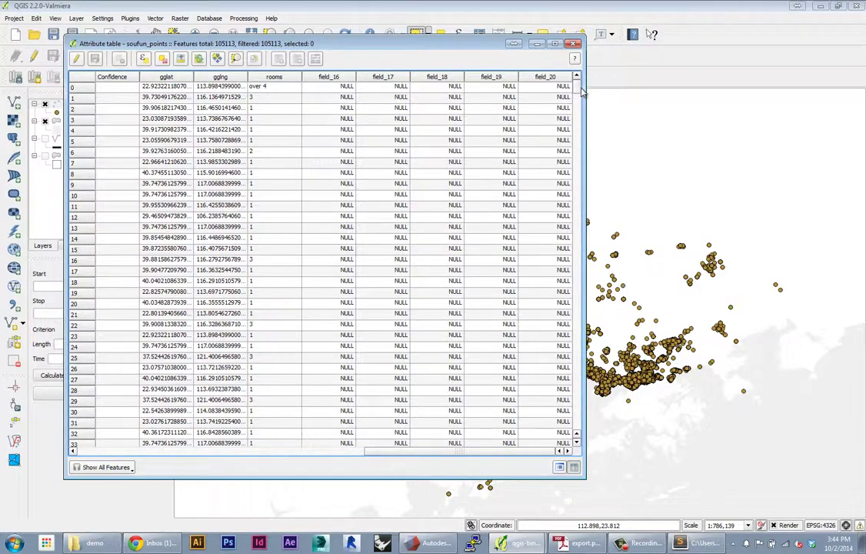
drag(582, 92, 576, 389)
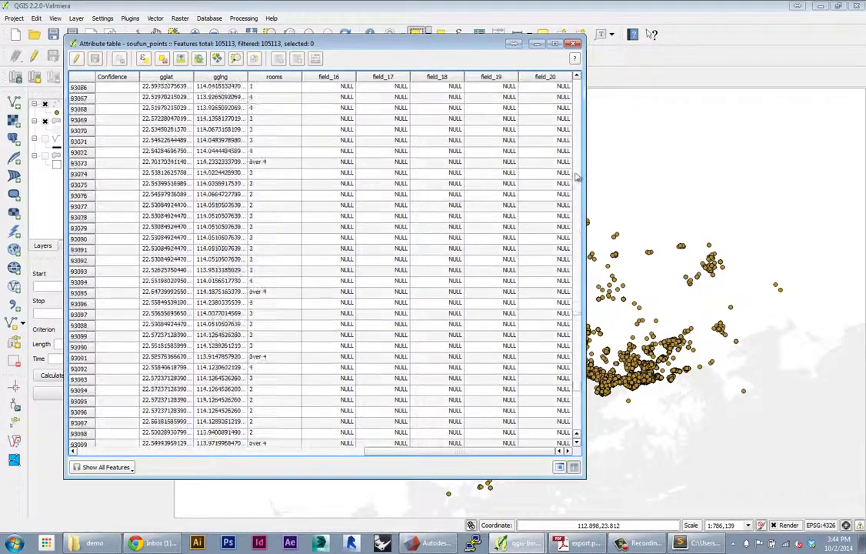